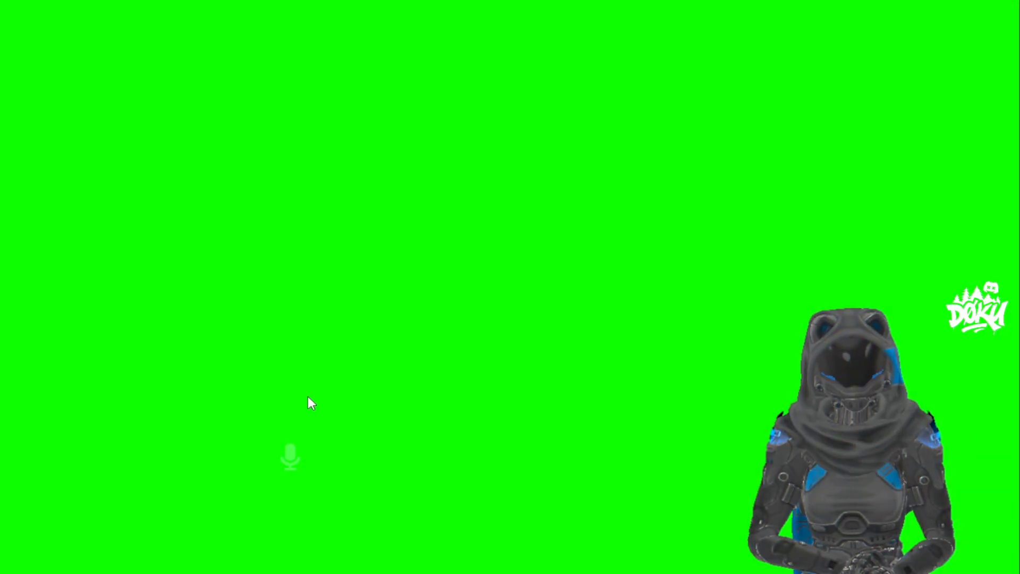
Bring up the full settings and examine the camera tracking options under Tracking & IK
left_click(309, 402)
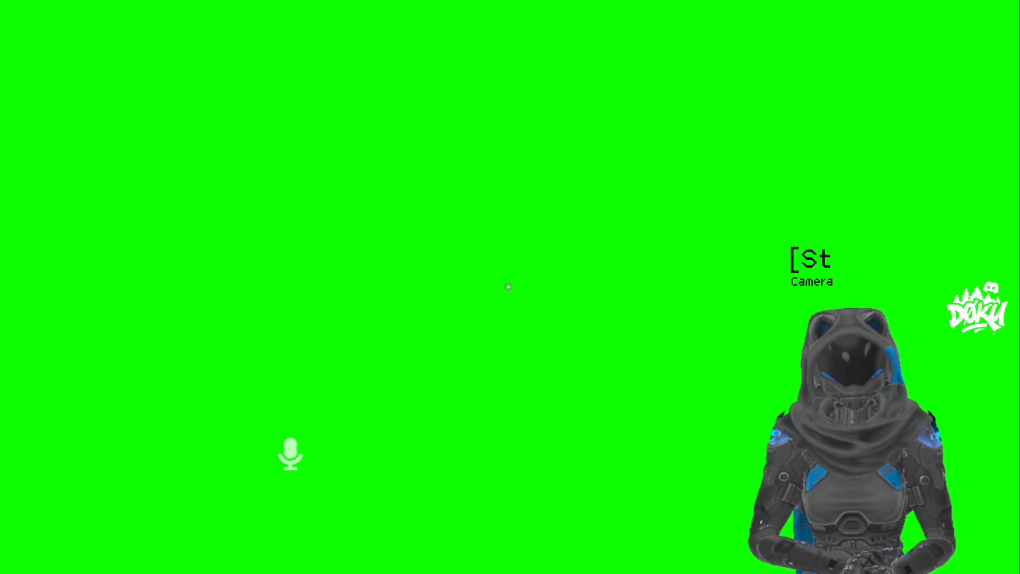
key("Escape")
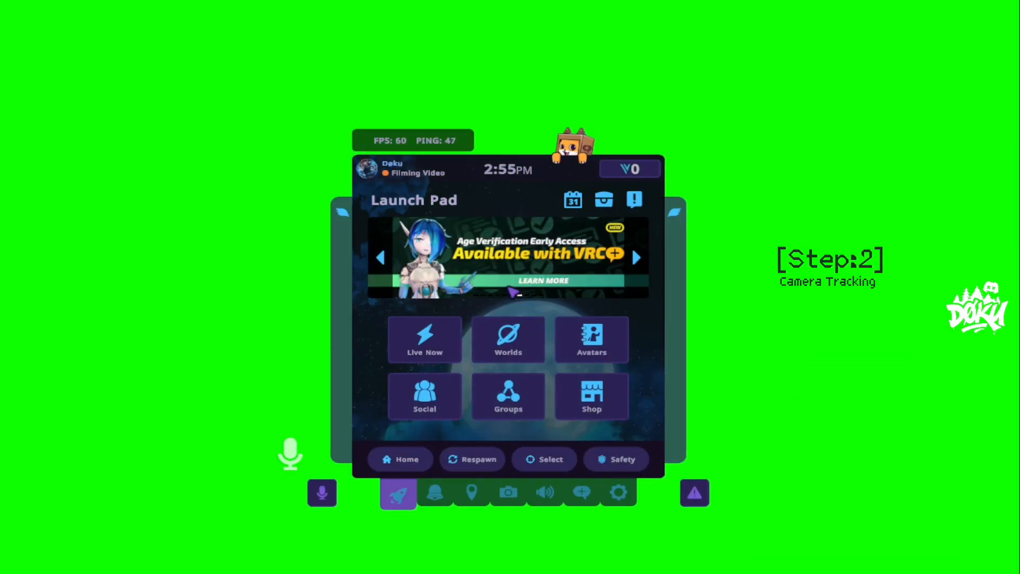
left_click(629, 489)
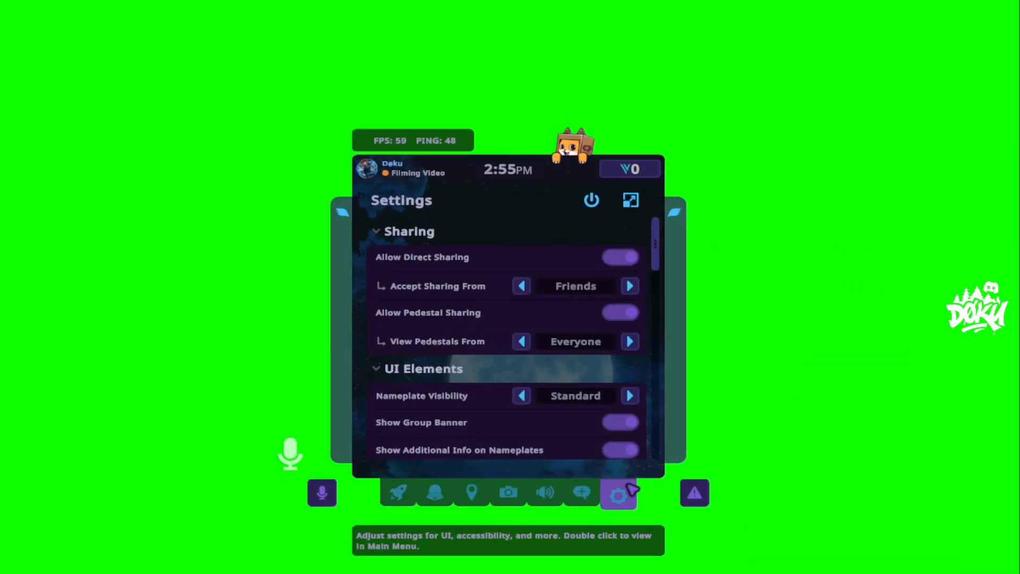
left_click(631, 202)
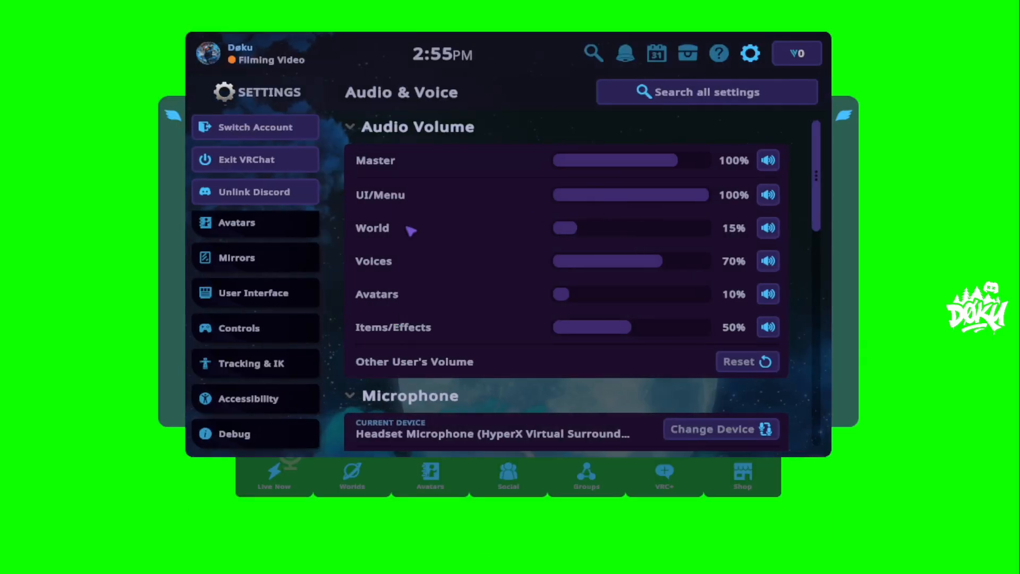
left_click(242, 375)
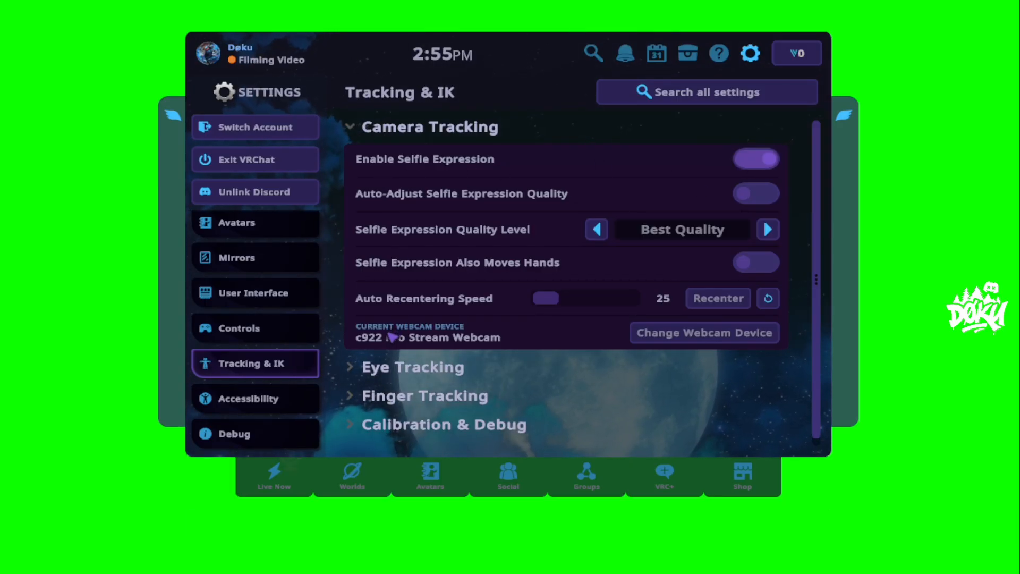
Check which webcam devices can be used for camera tracking, and leave the settings
left_click(680, 335)
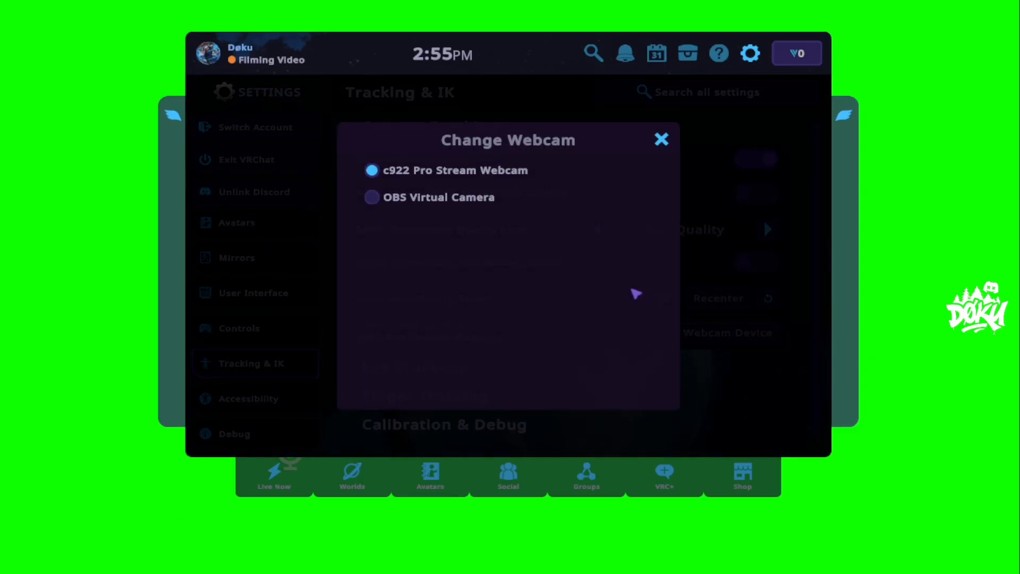
left_click(662, 139)
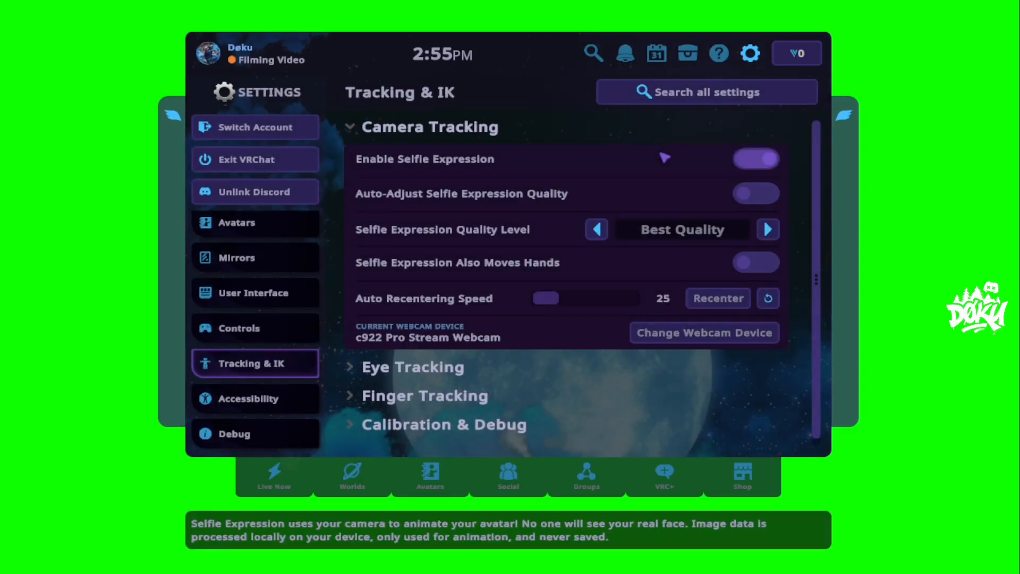
key("Escape")
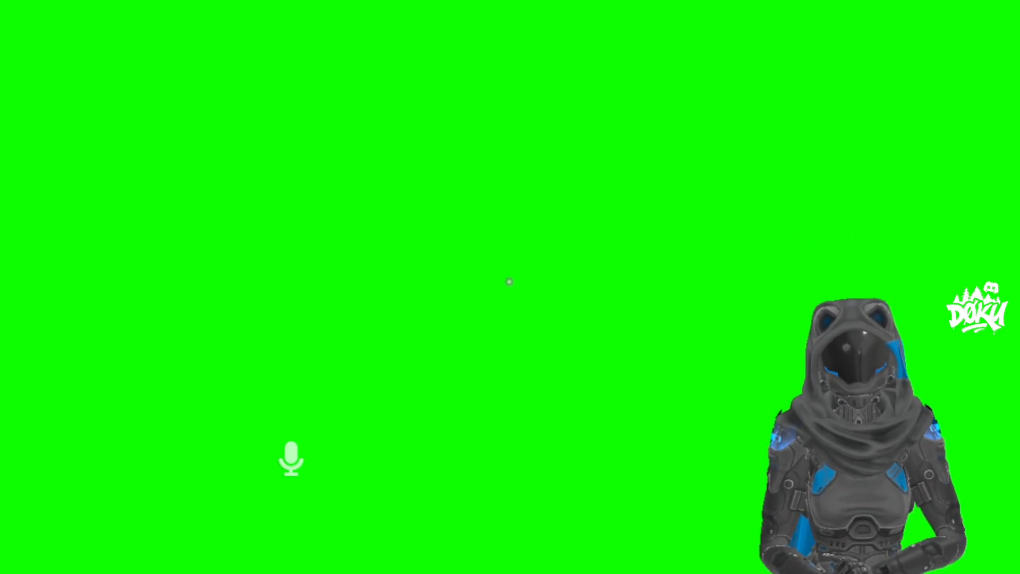
Search for "greenscreen" and restrict the results to worlds
key("Escape")
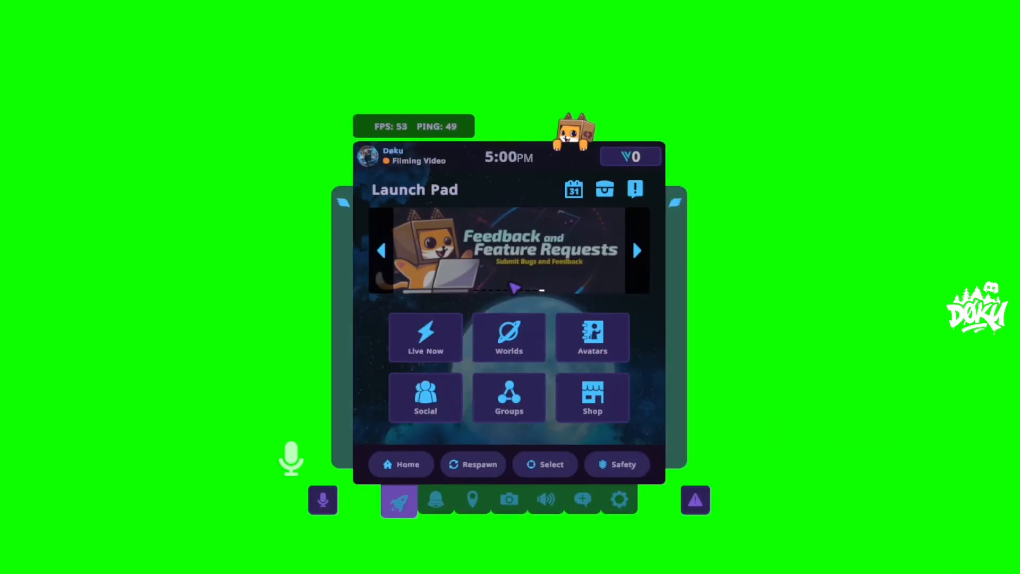
left_click(501, 338)
left_click(592, 34)
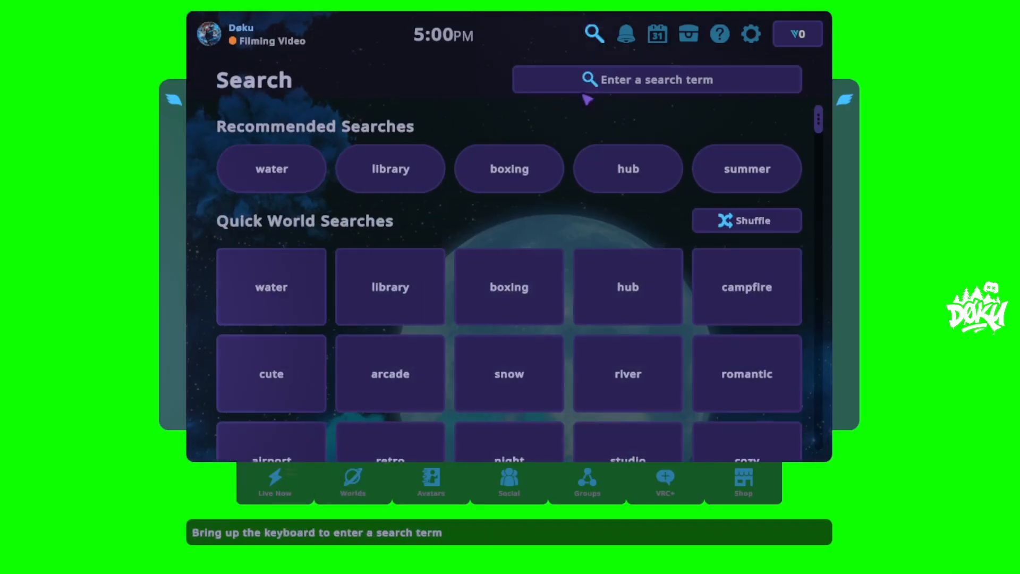
left_click(588, 89)
type("green")
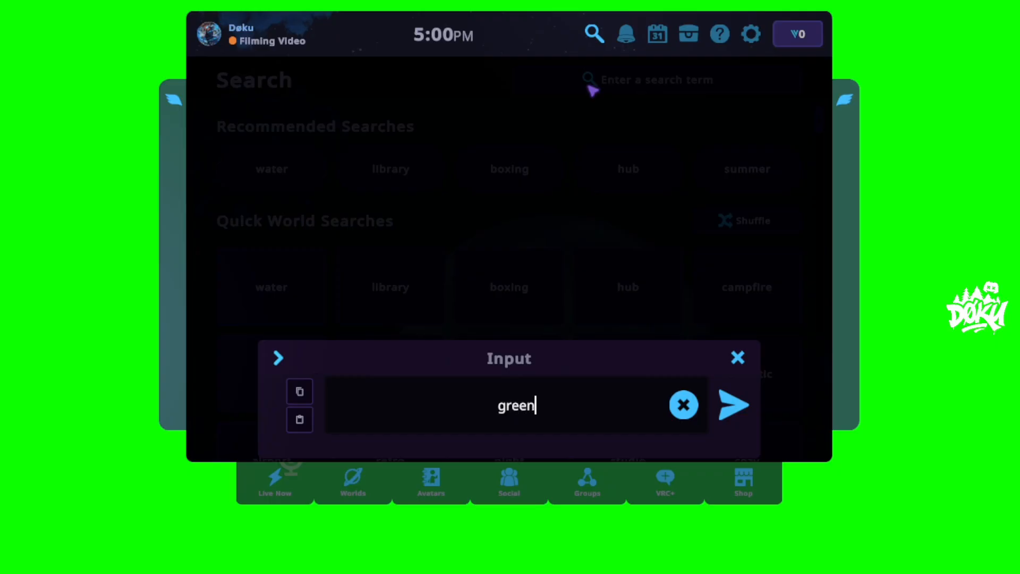
type("screen")
key("Return")
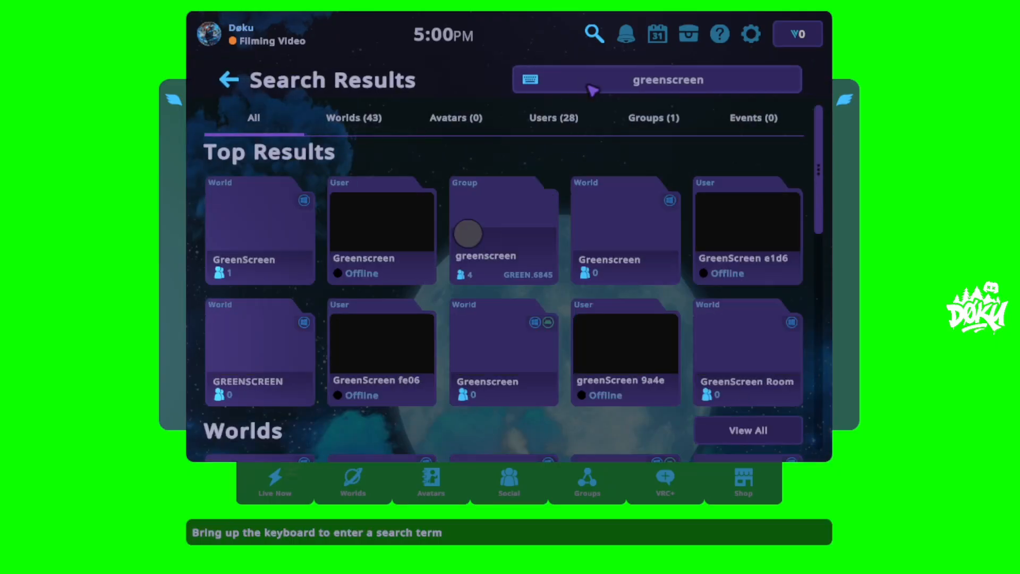
left_click(367, 126)
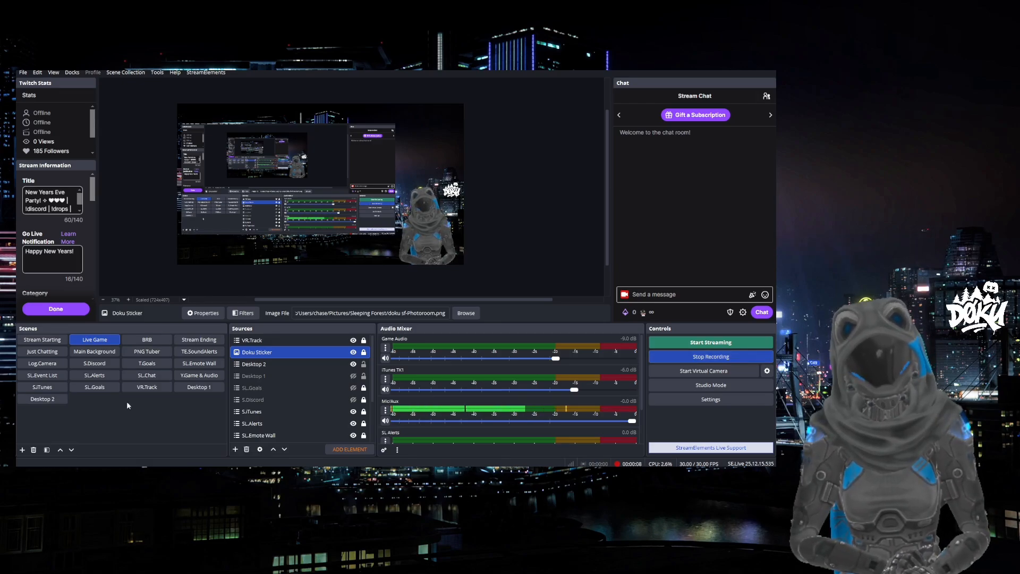
Switch to OBS Studio and add a new Game Capture source named Game Capture 2 to the Desktop 2 scene
left_click(22, 450)
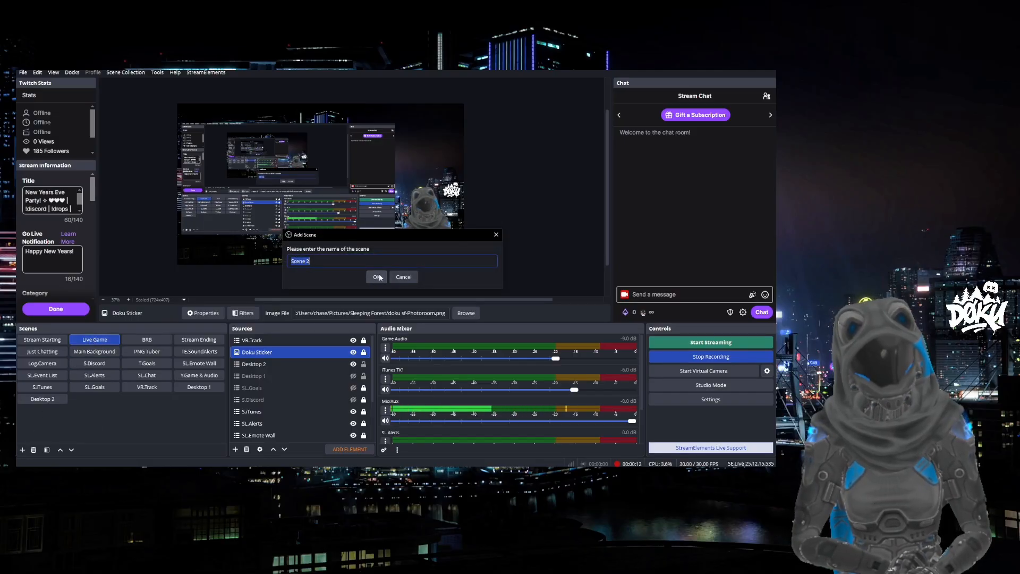
left_click(408, 277)
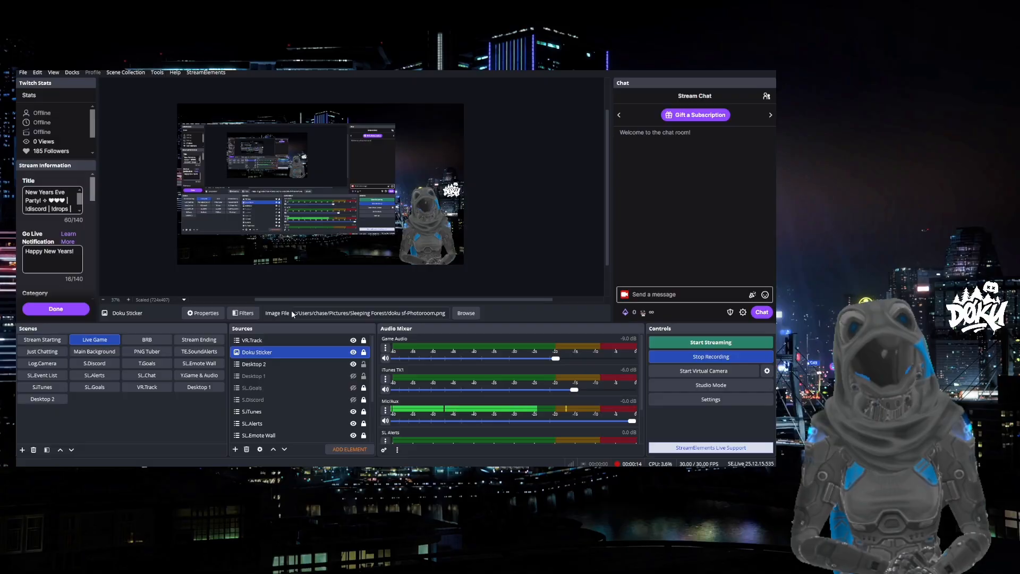
left_click(32, 400)
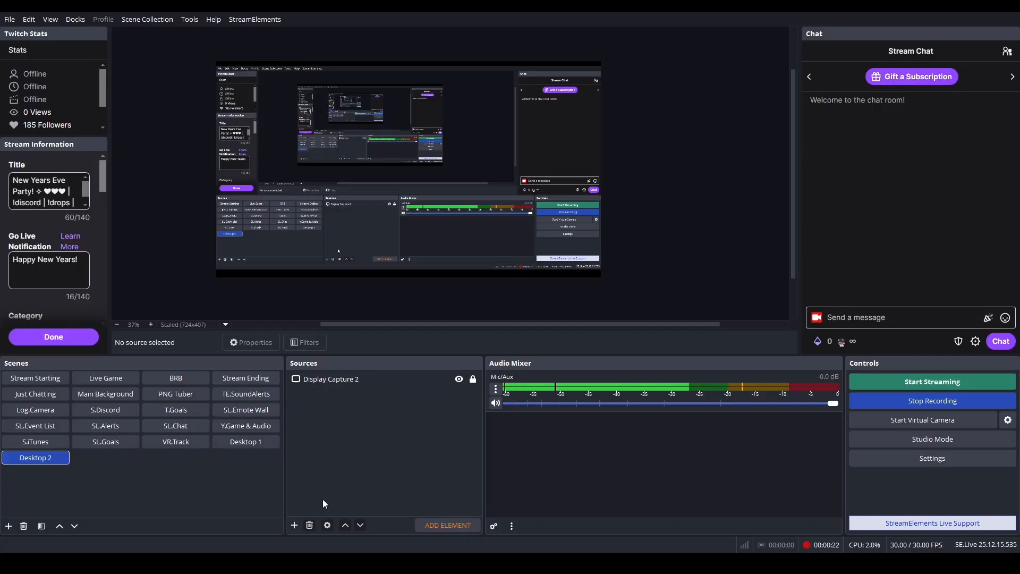
left_click(294, 525)
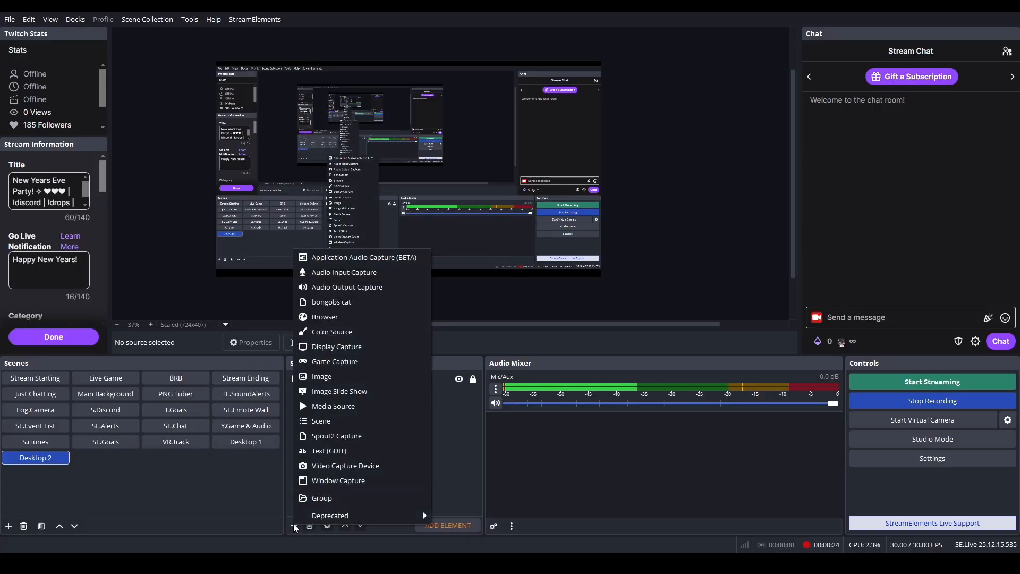
left_click(330, 361)
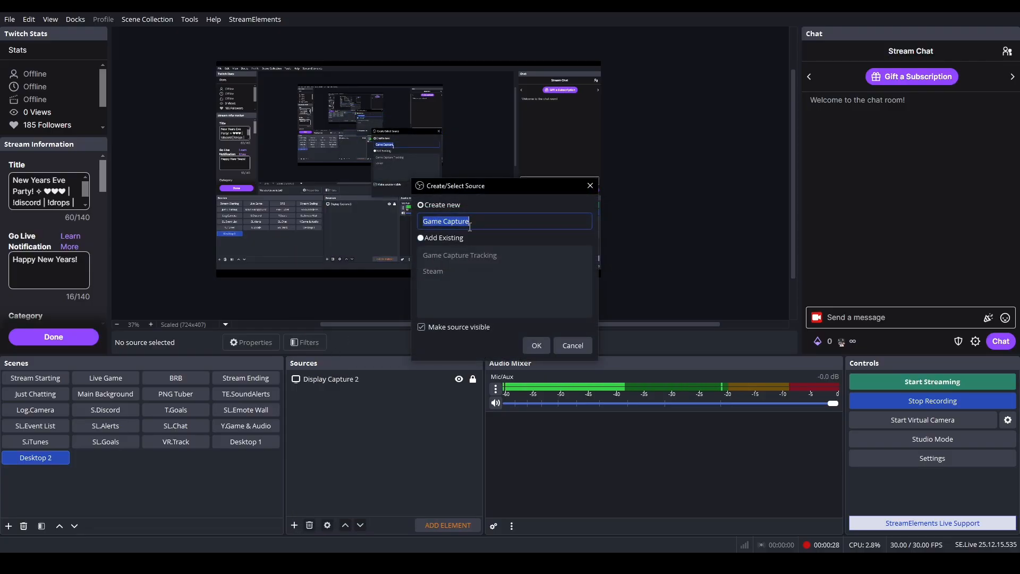
left_click(491, 222)
type("2")
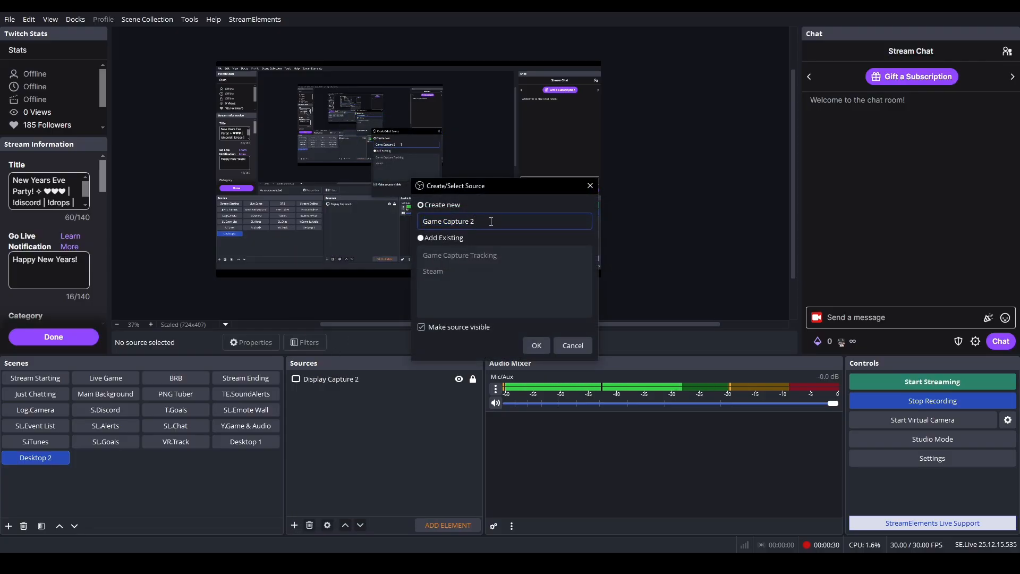
left_click(544, 346)
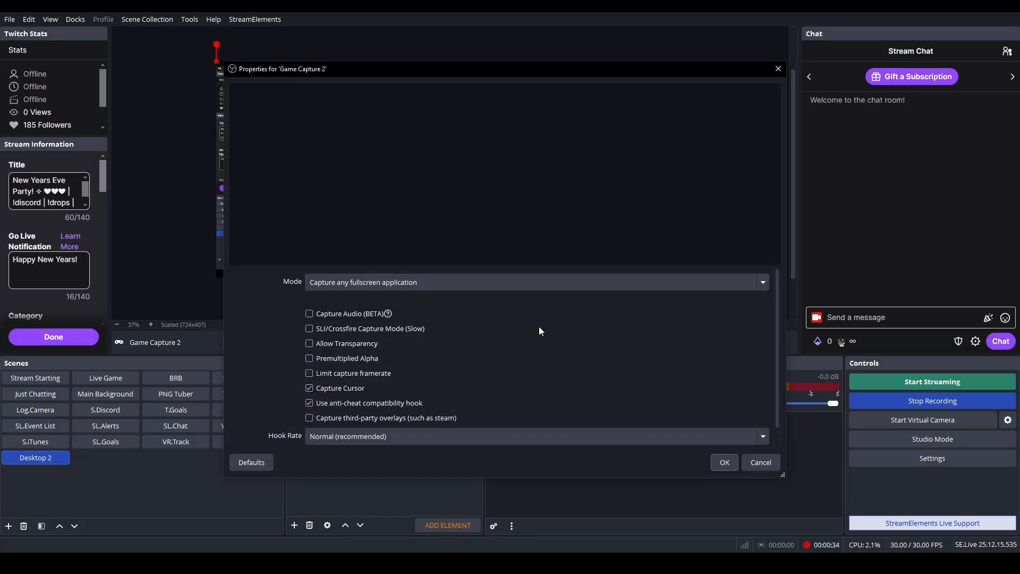
Set Game Capture 2 to capture a specific window and choose [VRChat.exe]: VRChat as that window
left_click_drag(440, 72, 637, 62)
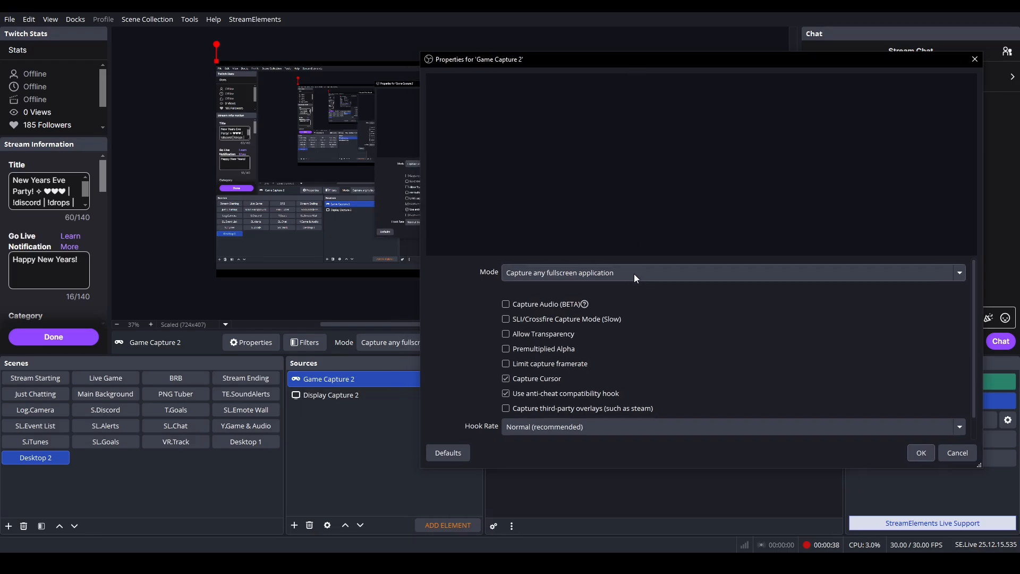
left_click(571, 272)
left_click(567, 308)
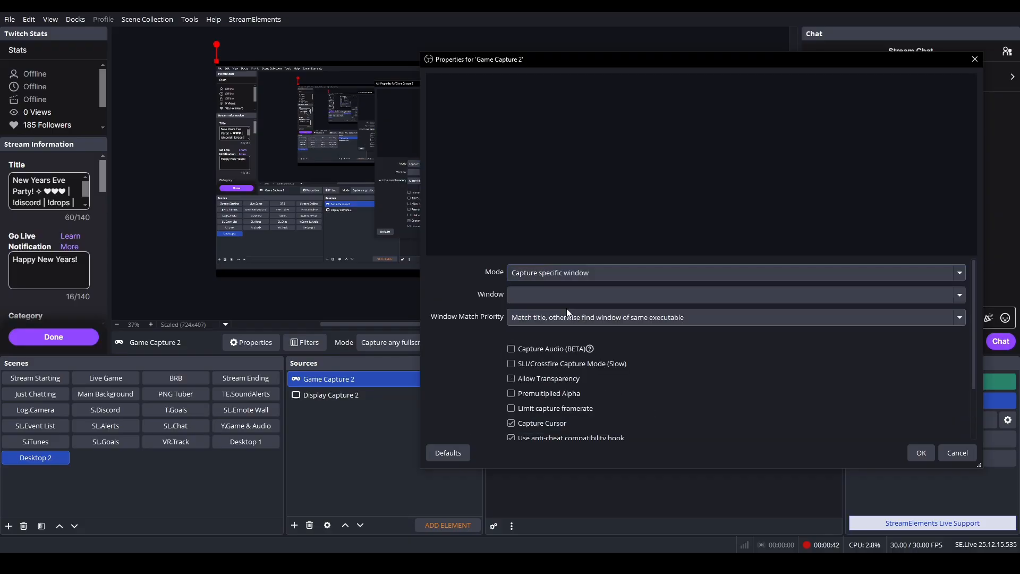
left_click(565, 297)
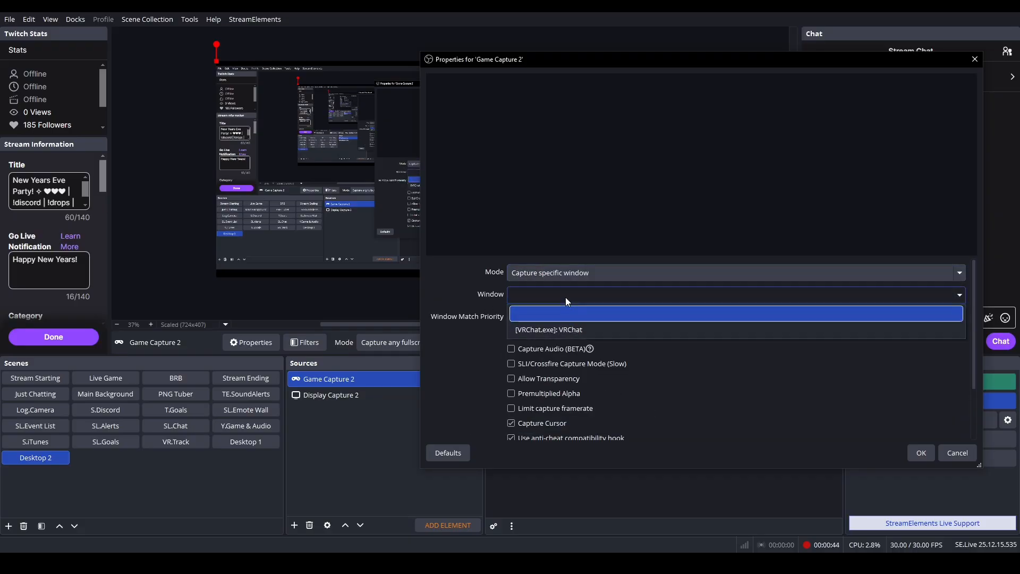
left_click(565, 330)
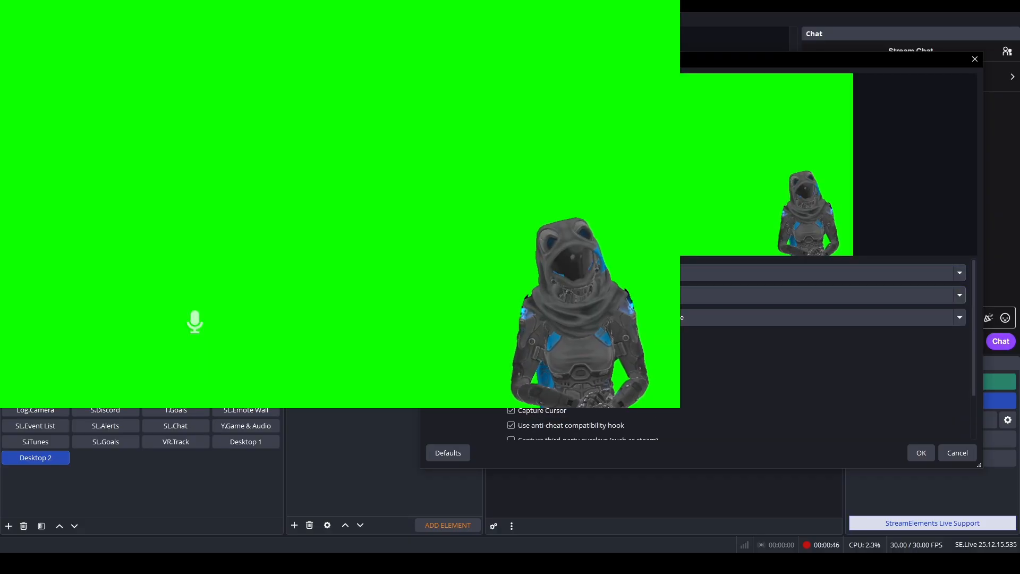
Shrink the game capture in the preview, and set the source to allow transparency without capturing the cursor
left_click_drag(563, 59, 629, 98)
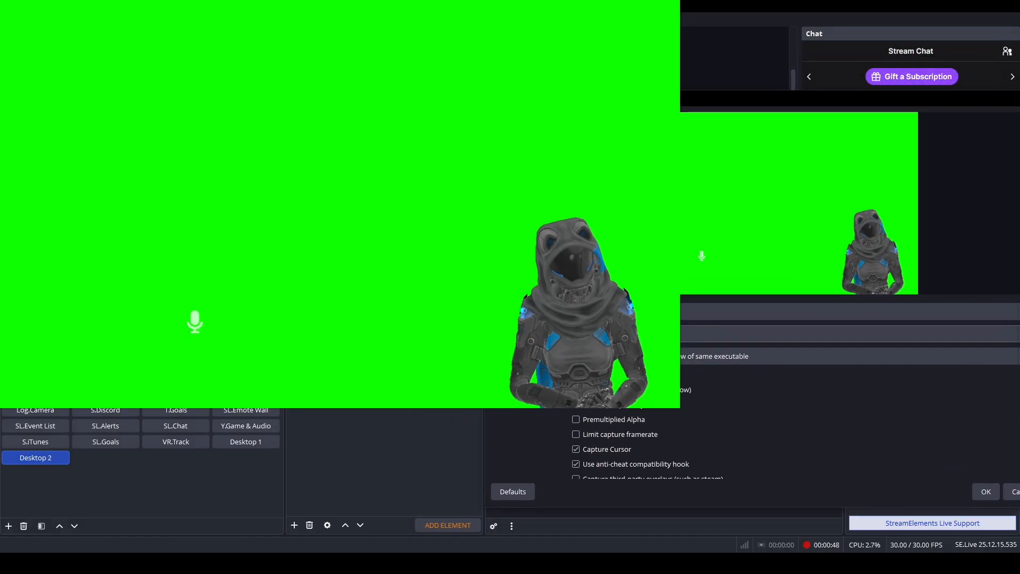
left_click_drag(481, 241, 363, 149)
left_click_drag(600, 95, 536, 46)
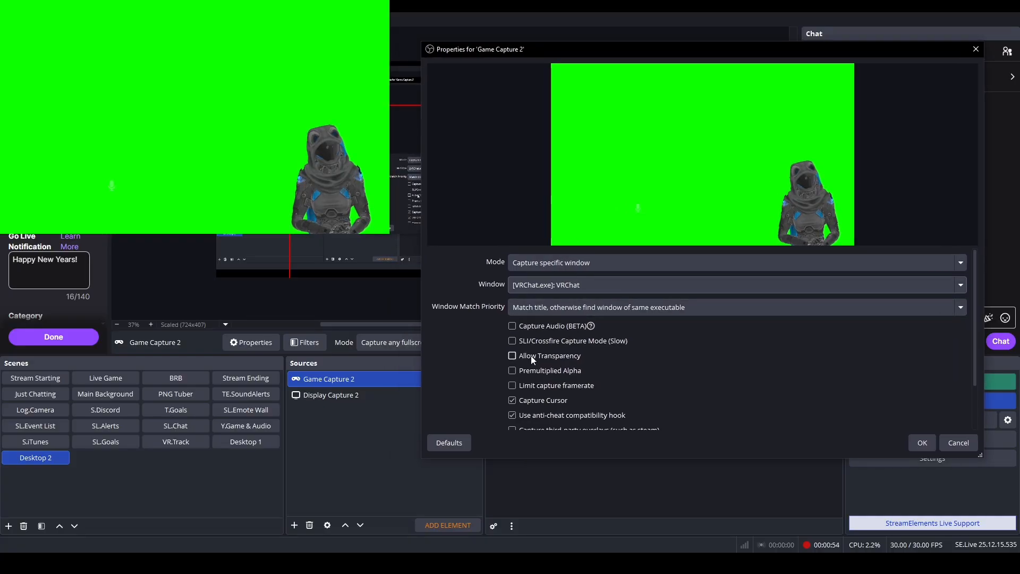
left_click(517, 356)
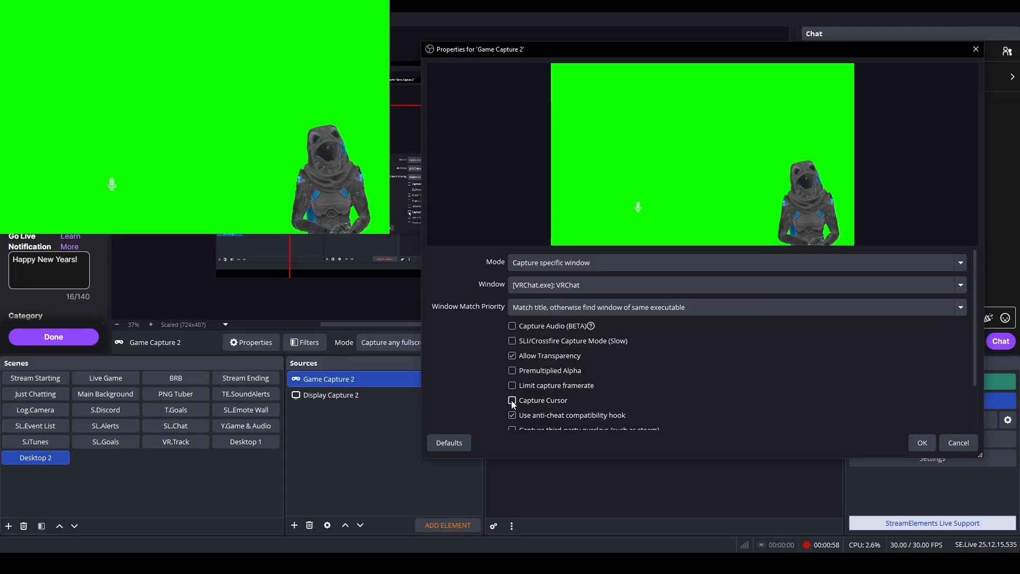
left_click(922, 443)
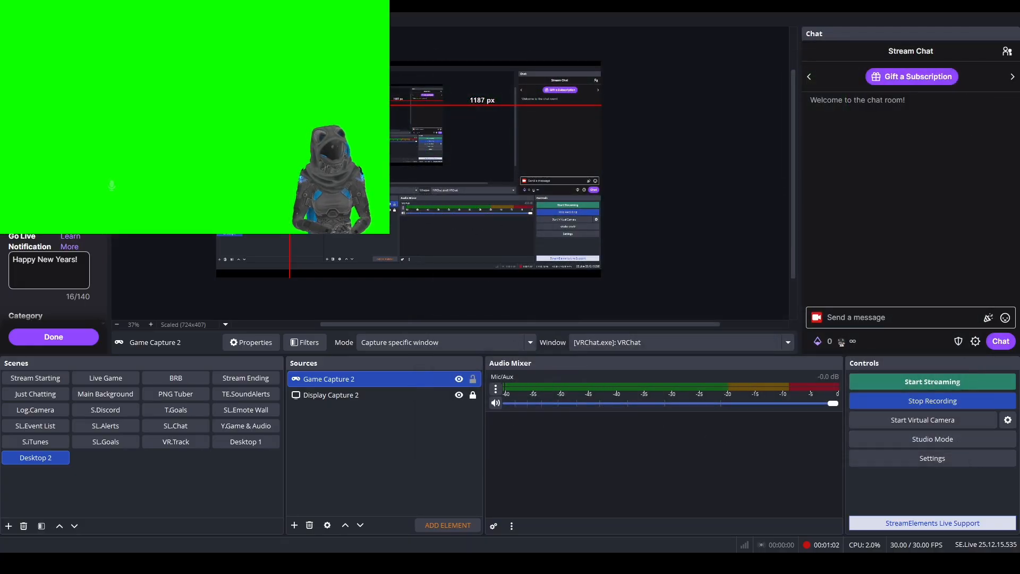
left_click(913, 400)
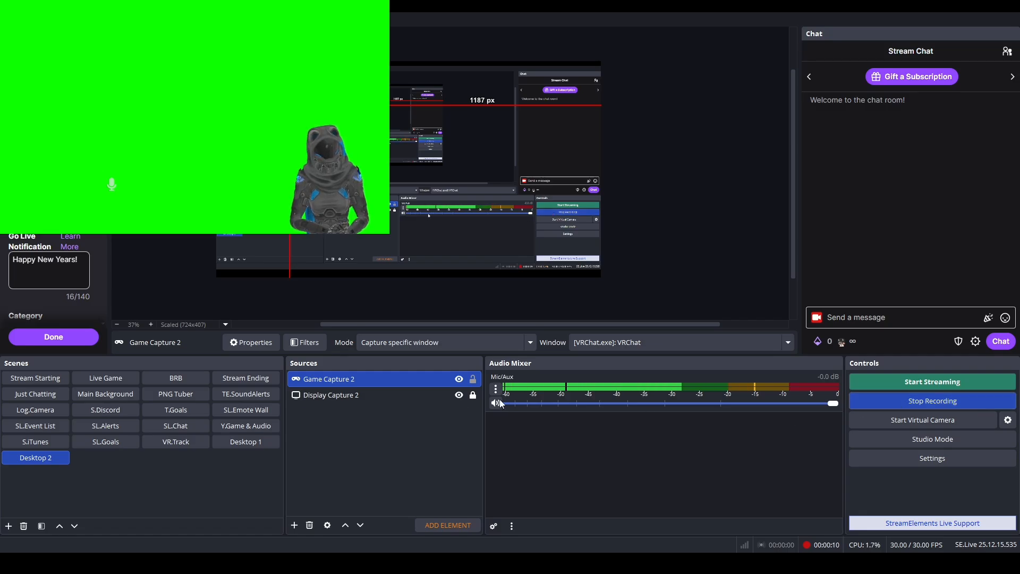
Add a Color Key effect filter to Game Capture 2 under its default name
right_click(394, 381)
left_click(416, 349)
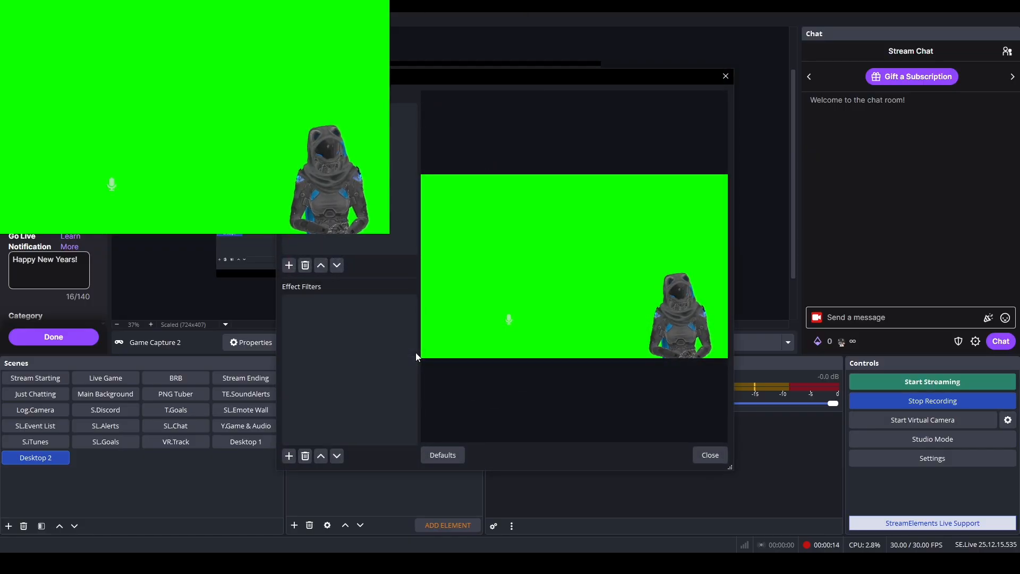
left_click(288, 457)
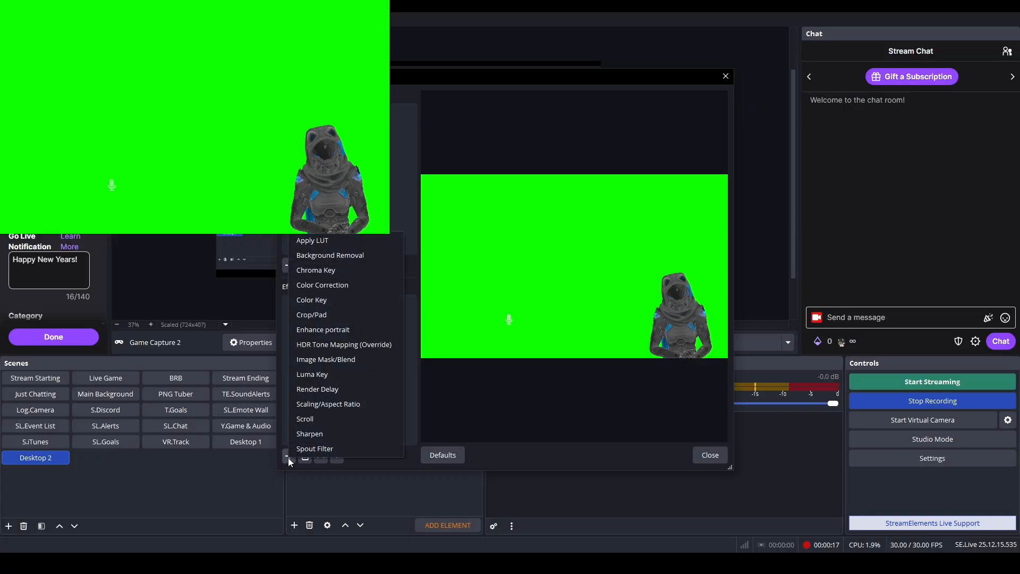
left_click(319, 300)
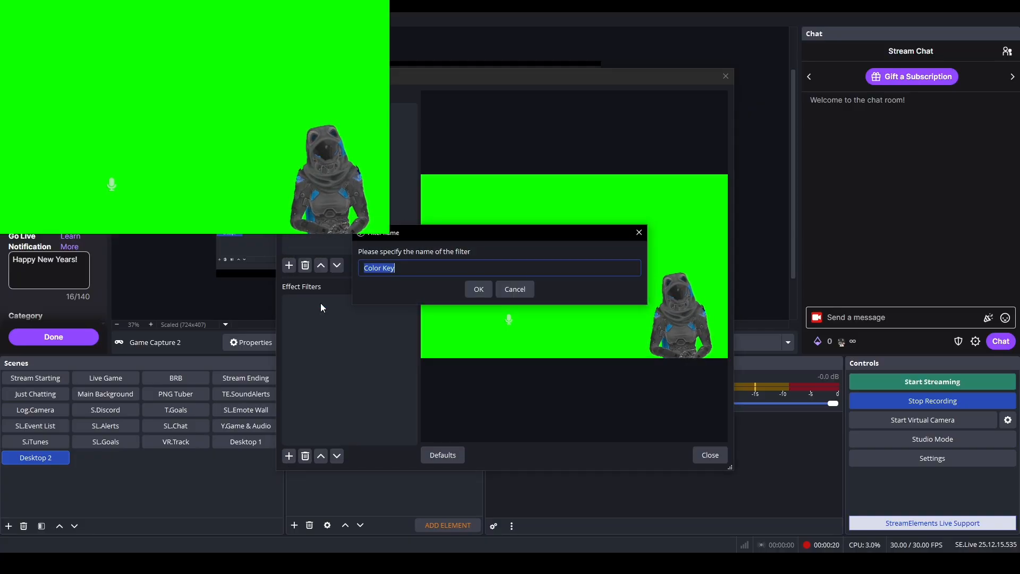
left_click(474, 290)
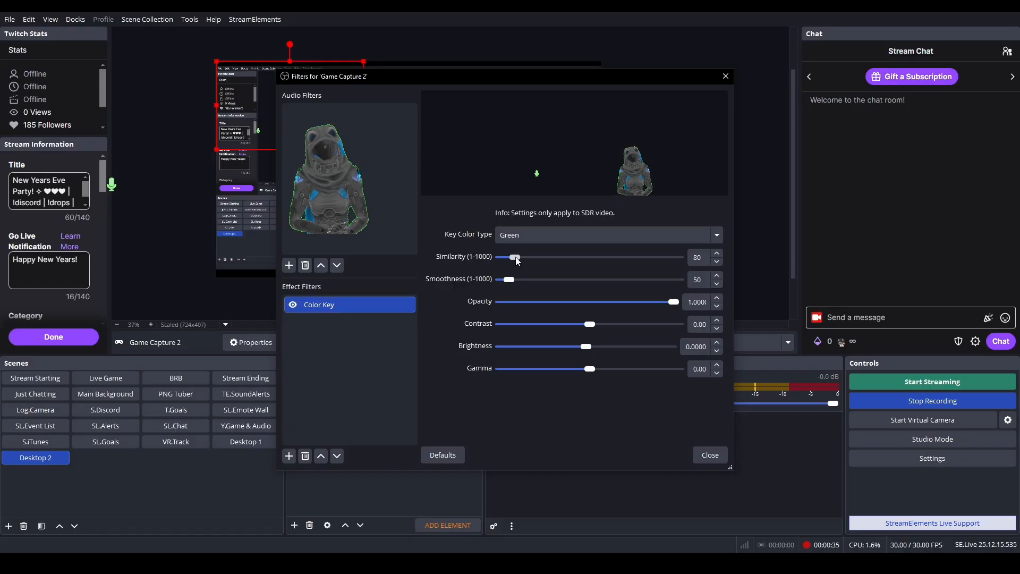
Set the Color Key filter's similarity to 680 and close the filter settings
left_click_drag(519, 261, 622, 260)
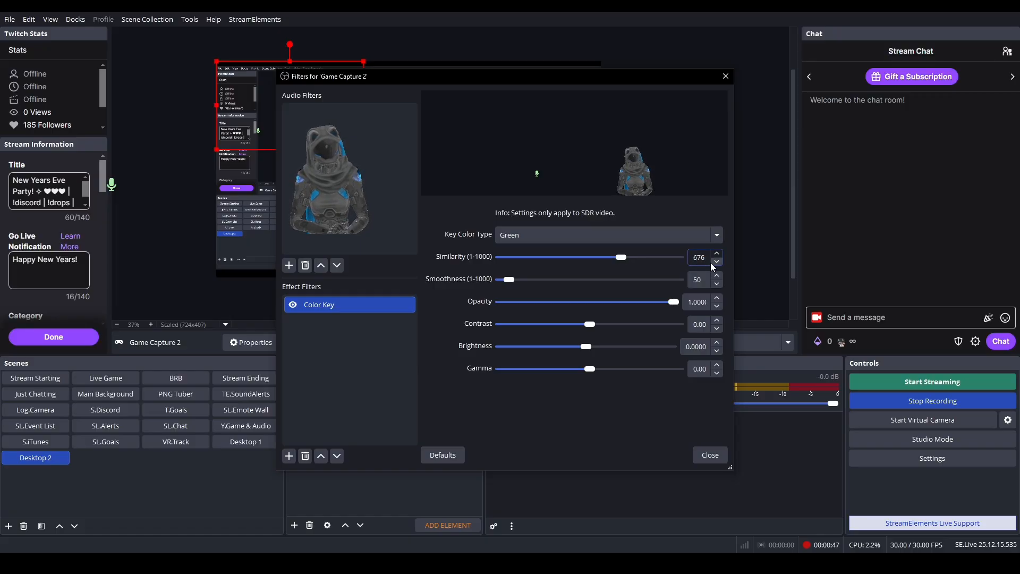
key("BackSpace")
key("BackSpace")
type("80")
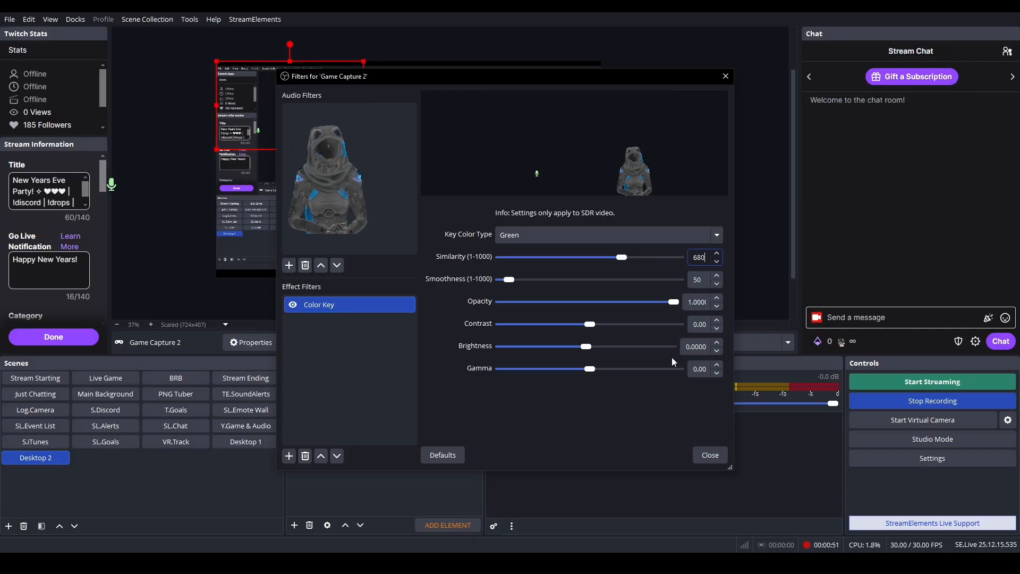
left_click(710, 455)
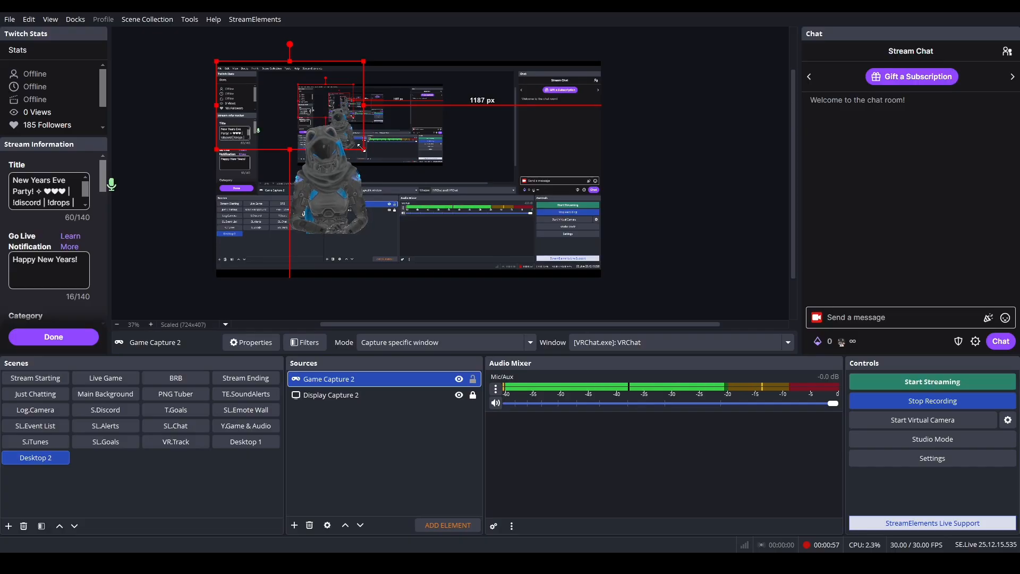
Enlarge the game capture until it nearly fills the canvas, and align it with the canvas's right edge
left_click_drag(363, 149, 572, 249)
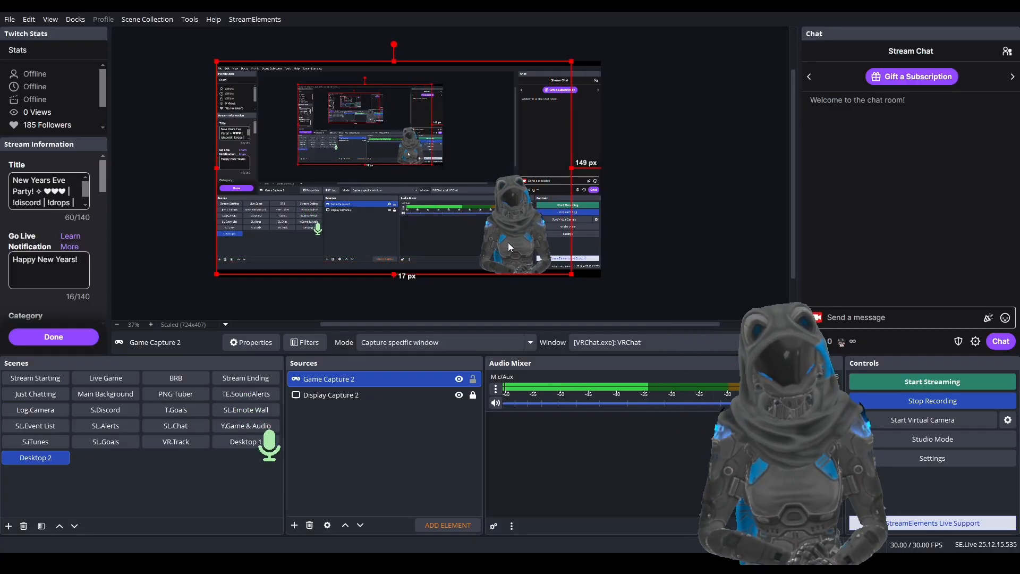
left_click_drag(508, 242, 537, 240)
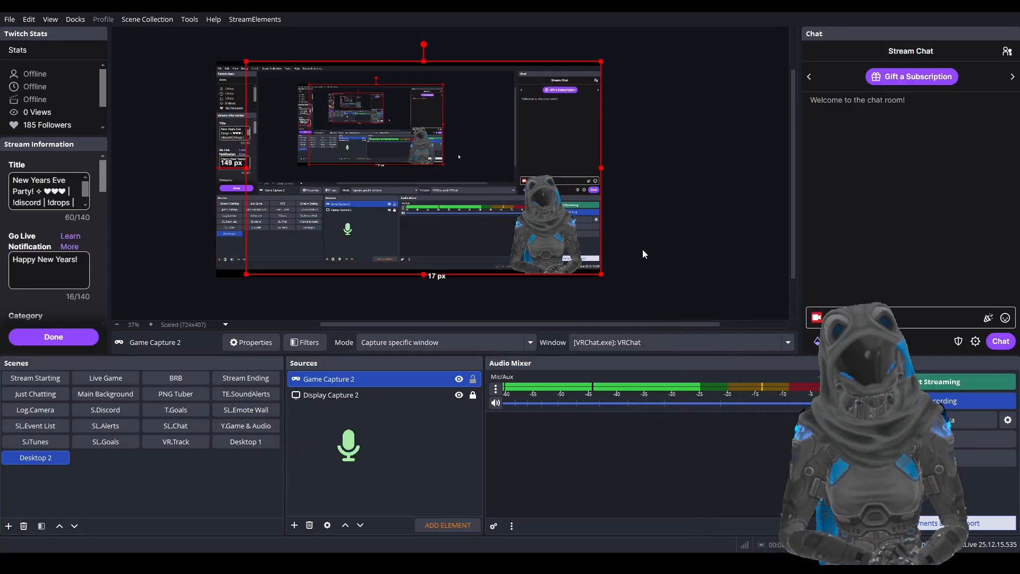
left_click(652, 276)
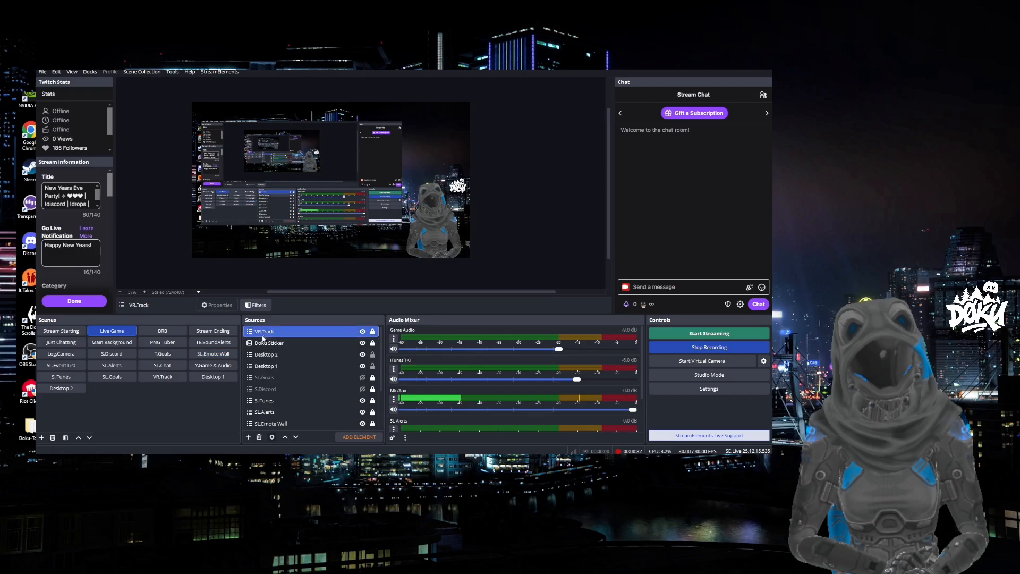
left_click_drag(282, 365, 285, 332)
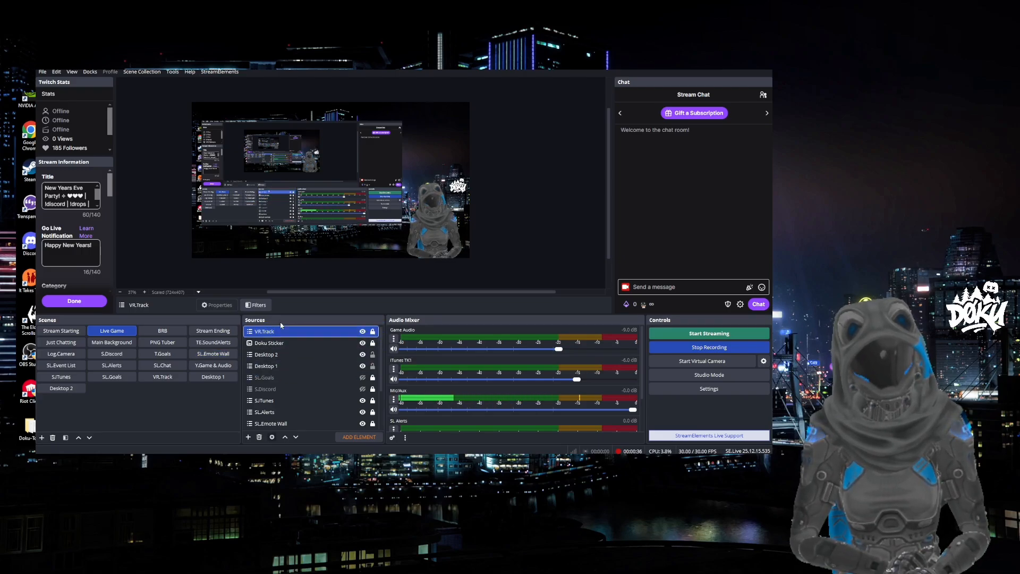